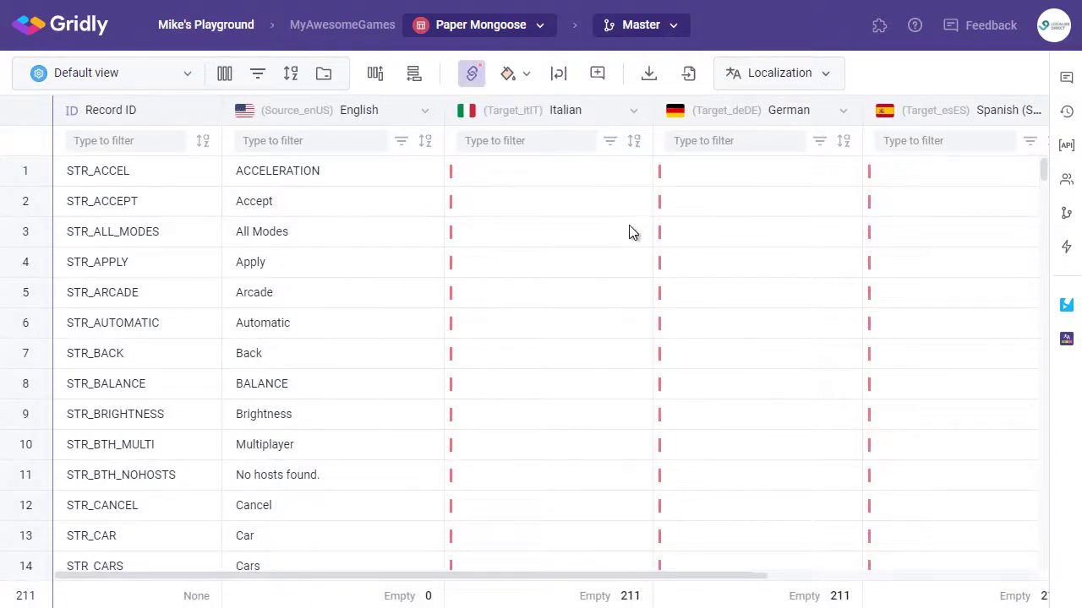
Show the dependency list linking the English source to German, Italian, Spanish and French targets.
{"action": "left_click", "coordinate": [468, 75]}
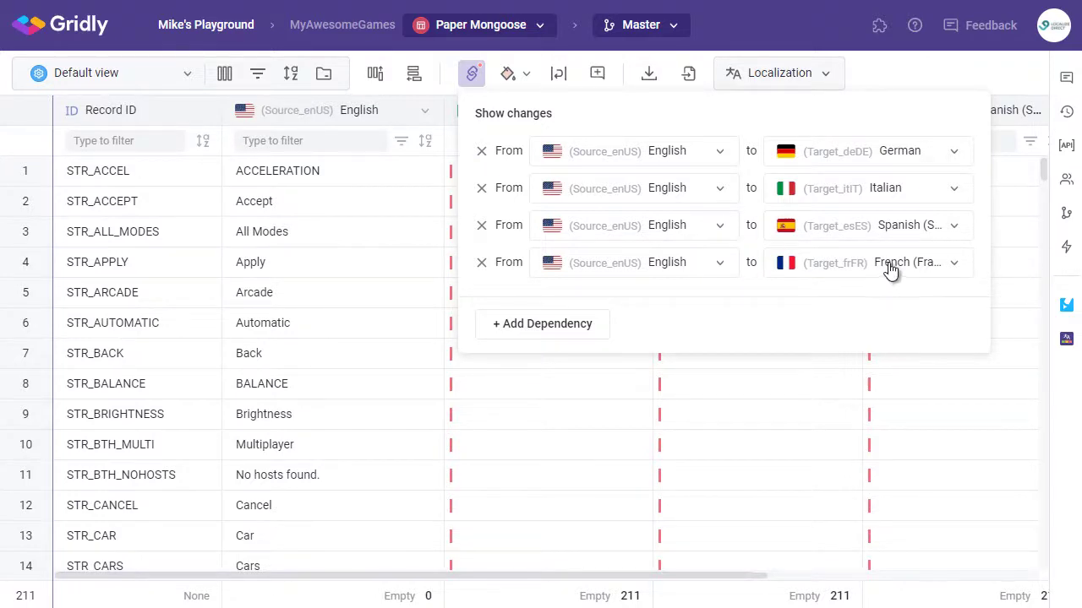
Review the translation overview: 211 records and 532 words still unset for each target language.
{"action": "left_click", "coordinate": [1065, 341]}
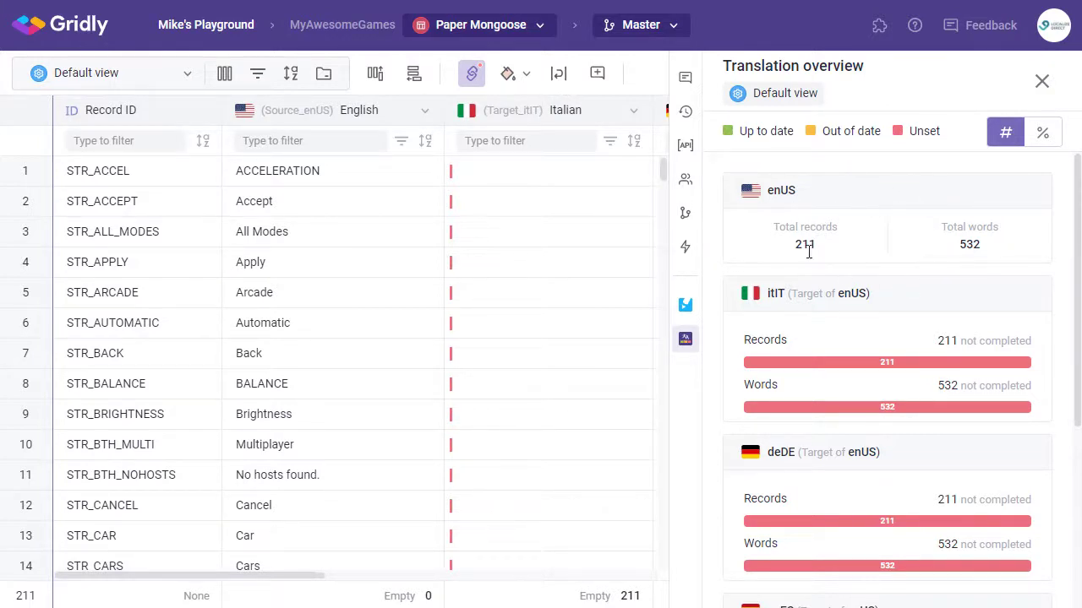
{"action": "scroll", "coordinate": [842, 460], "scroll_direction": "down", "scroll_amount": 2}
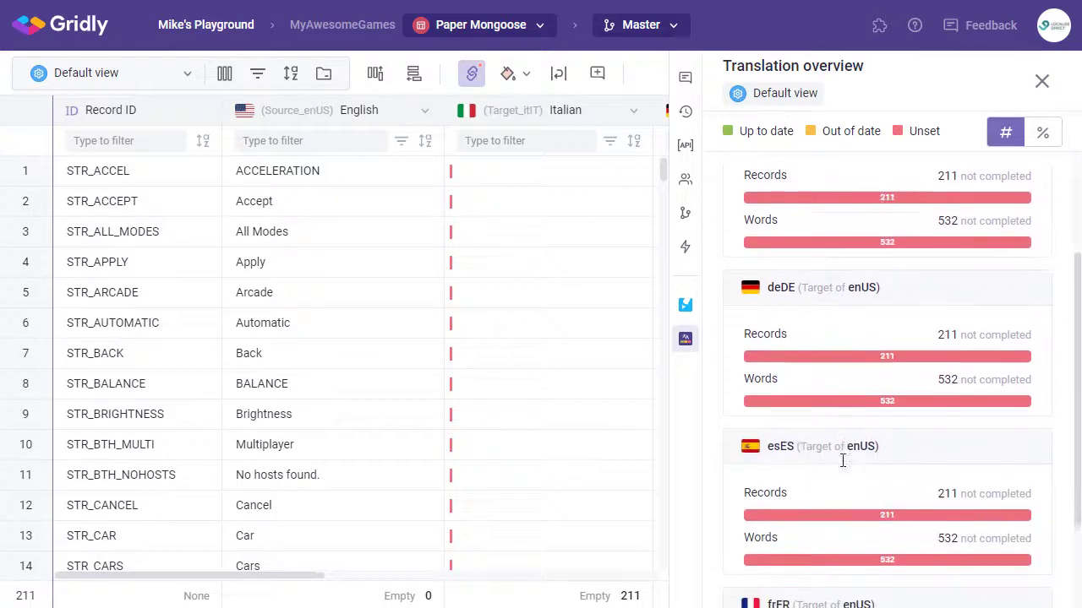
{"action": "scroll", "coordinate": [845, 456], "scroll_direction": "up", "scroll_amount": 2}
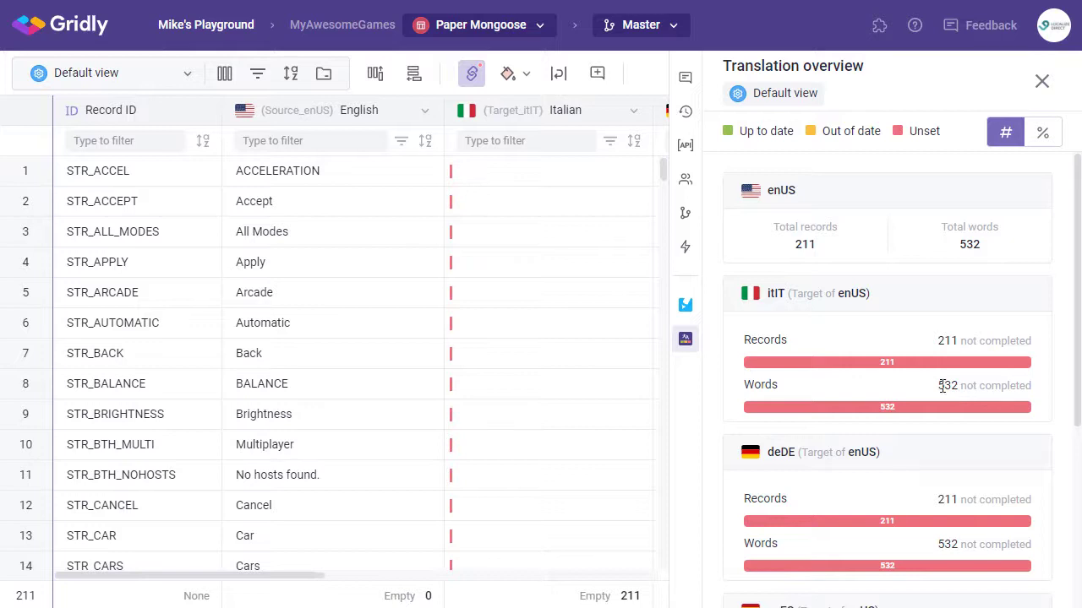
Close the translation overview and switch the grid to the Translator View.
{"action": "left_click", "coordinate": [1042, 82]}
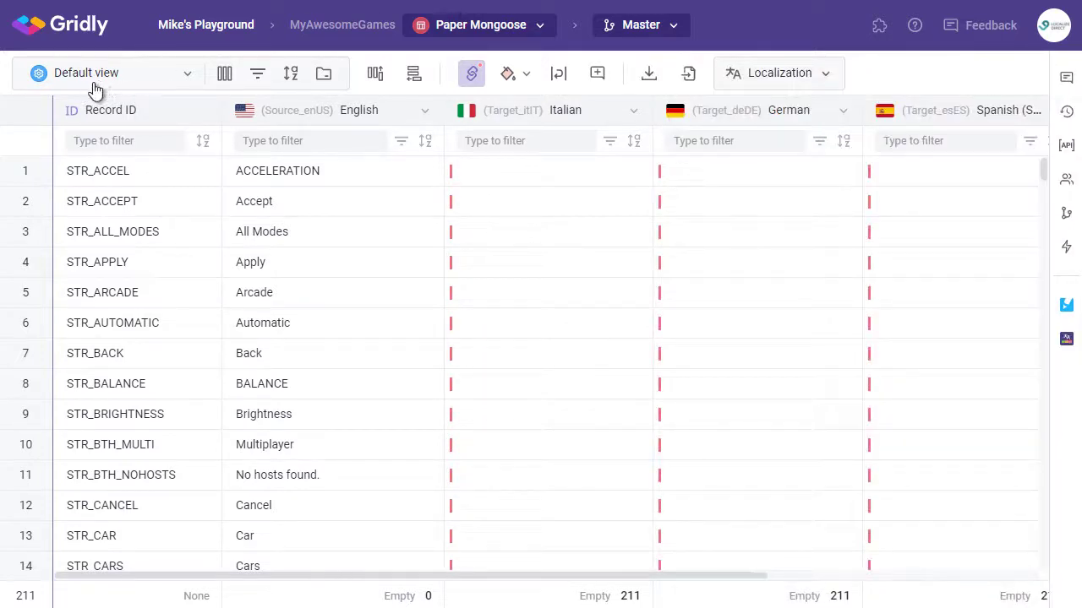
{"action": "left_click", "coordinate": [131, 73]}
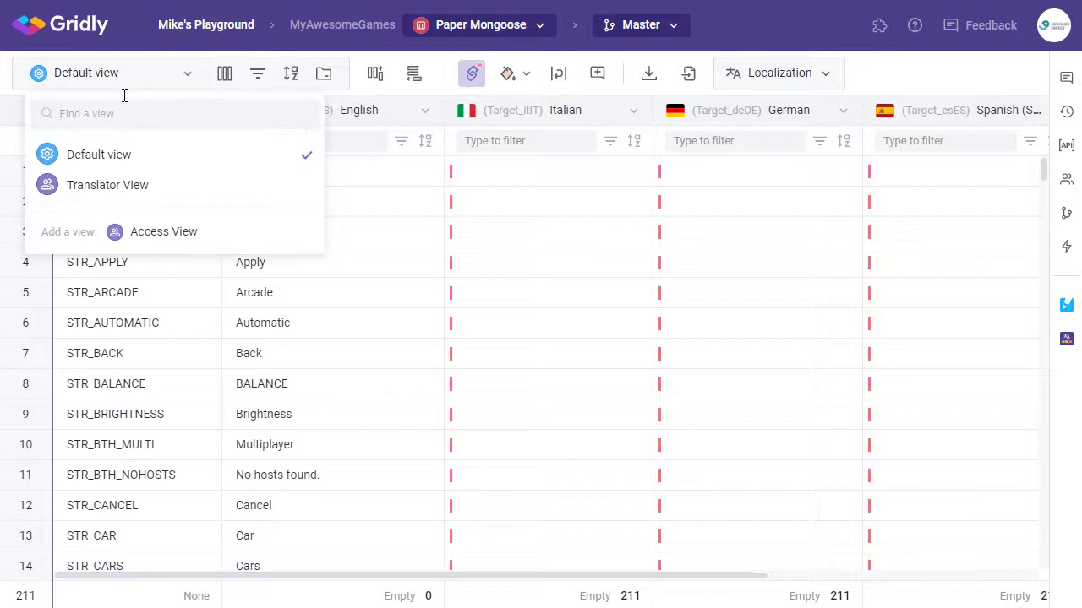
{"action": "left_click", "coordinate": [115, 189]}
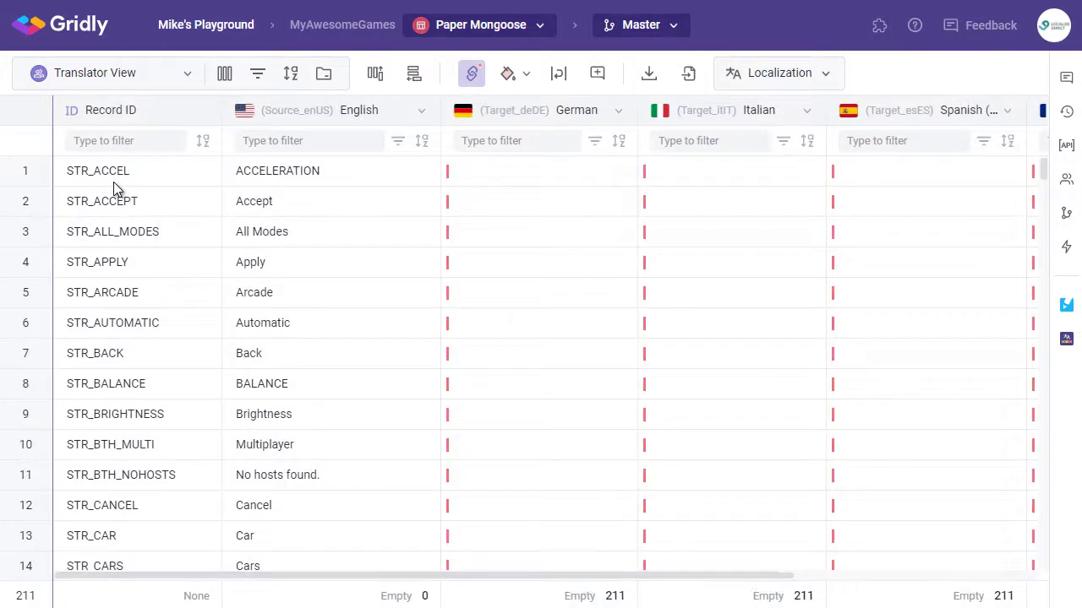
In Manage columns, show the Last modified time and Last modified by columns.
{"action": "left_click", "coordinate": [224, 74]}
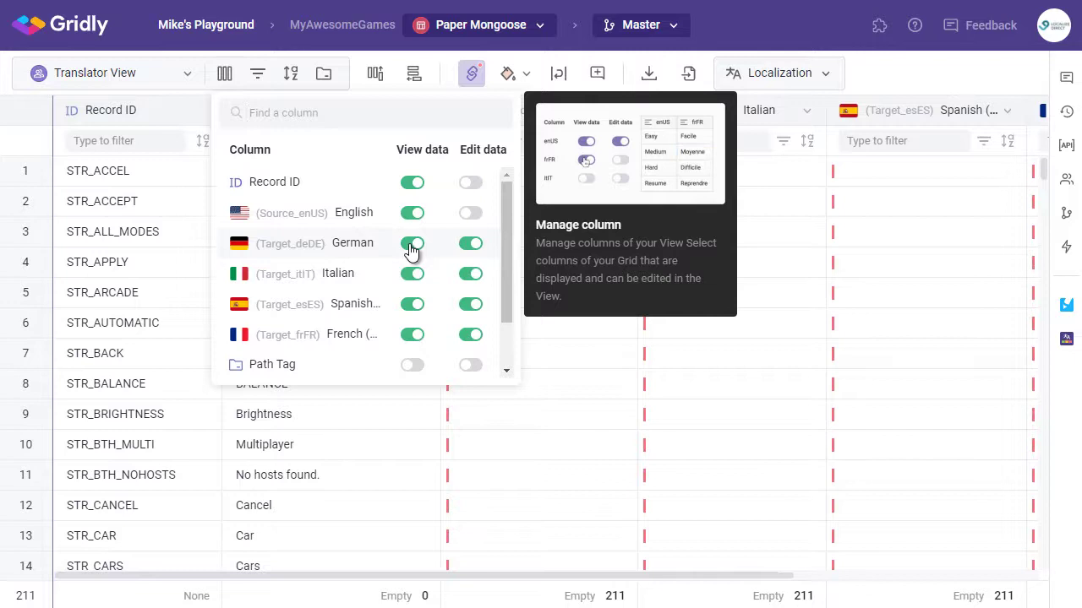
{"action": "scroll", "coordinate": [411, 251], "scroll_direction": "down", "scroll_amount": 2}
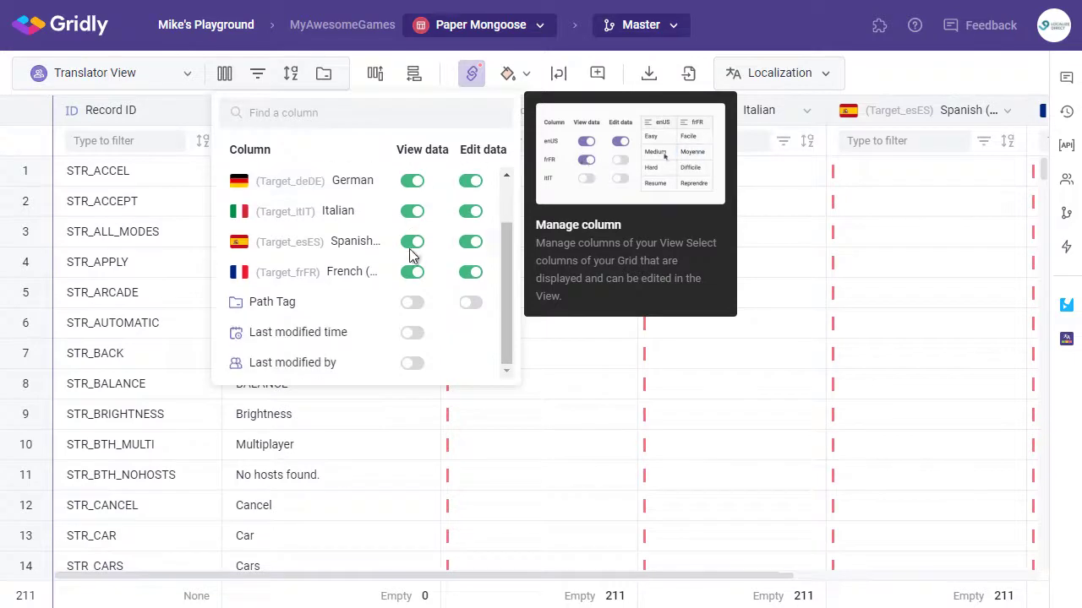
{"action": "left_click", "coordinate": [413, 336]}
{"action": "left_click", "coordinate": [410, 368]}
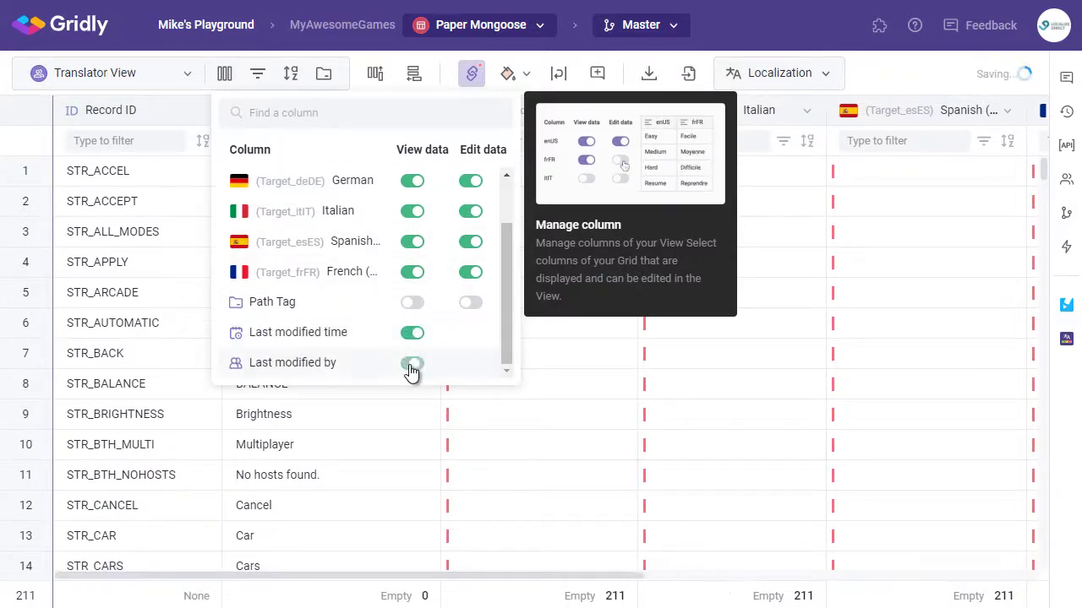
Try out the filter and sort settings, then move the Record ID column after French.
{"action": "left_click", "coordinate": [257, 75]}
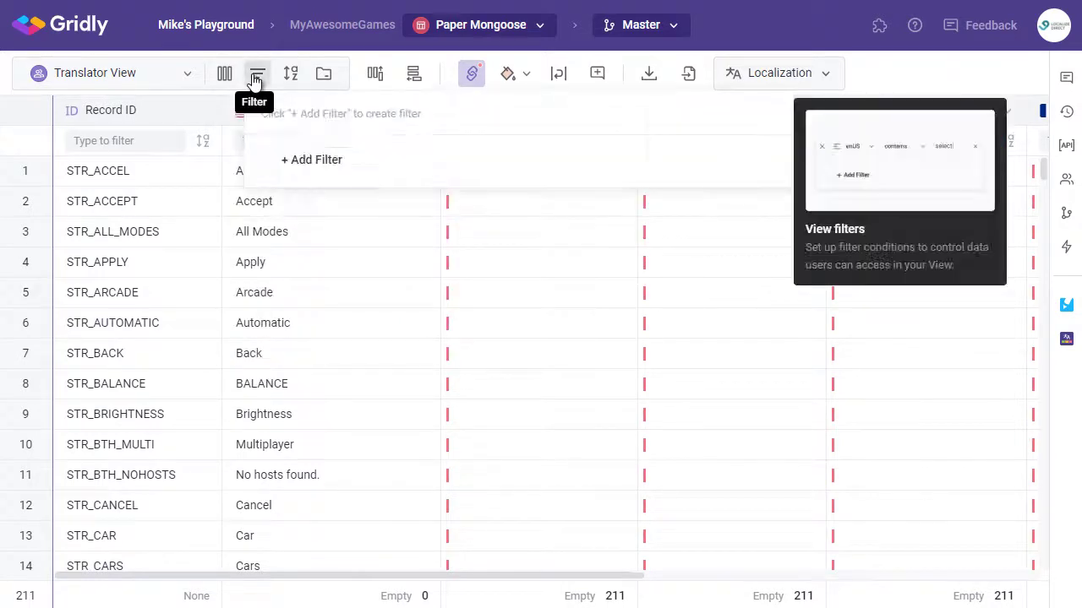
{"action": "left_click", "coordinate": [315, 165]}
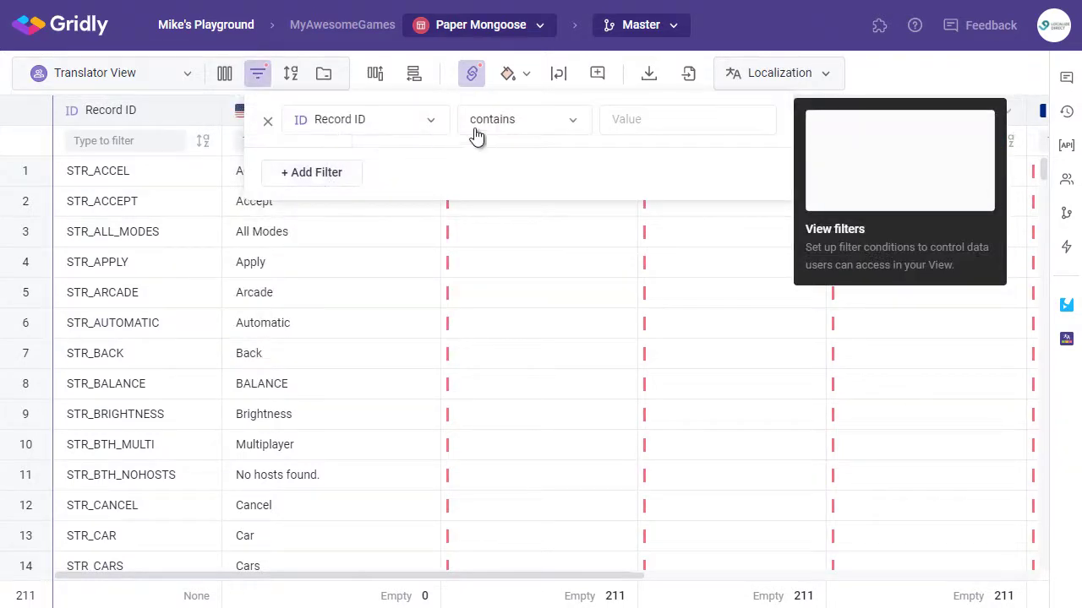
{"action": "left_click", "coordinate": [267, 121]}
{"action": "left_click", "coordinate": [291, 76]}
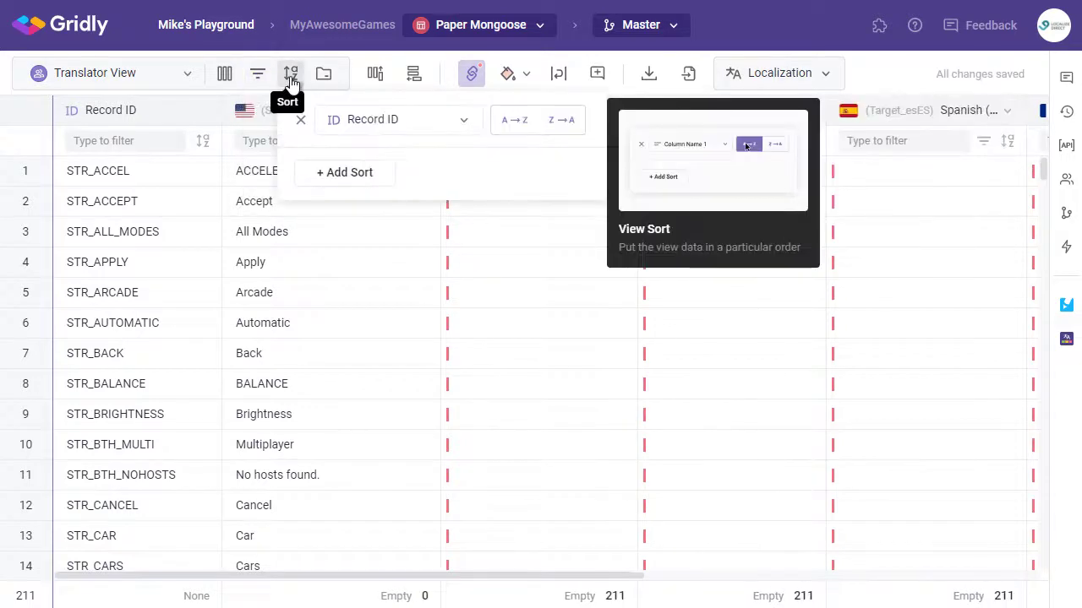
{"action": "left_click", "coordinate": [169, 181]}
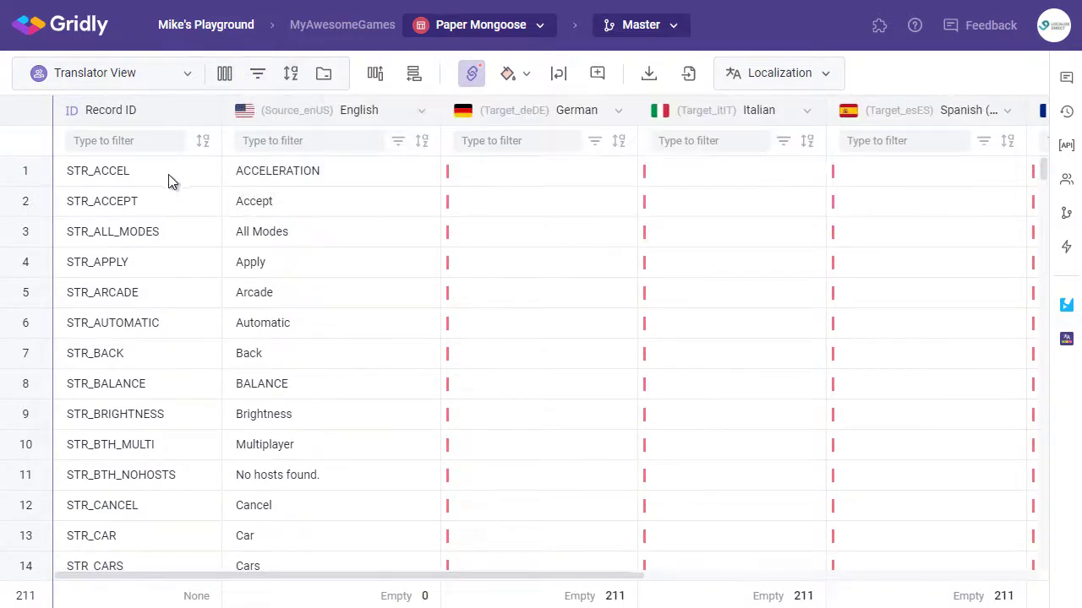
{"action": "left_click_drag", "start_coordinate": [111, 116], "coordinate": [633, 114]}
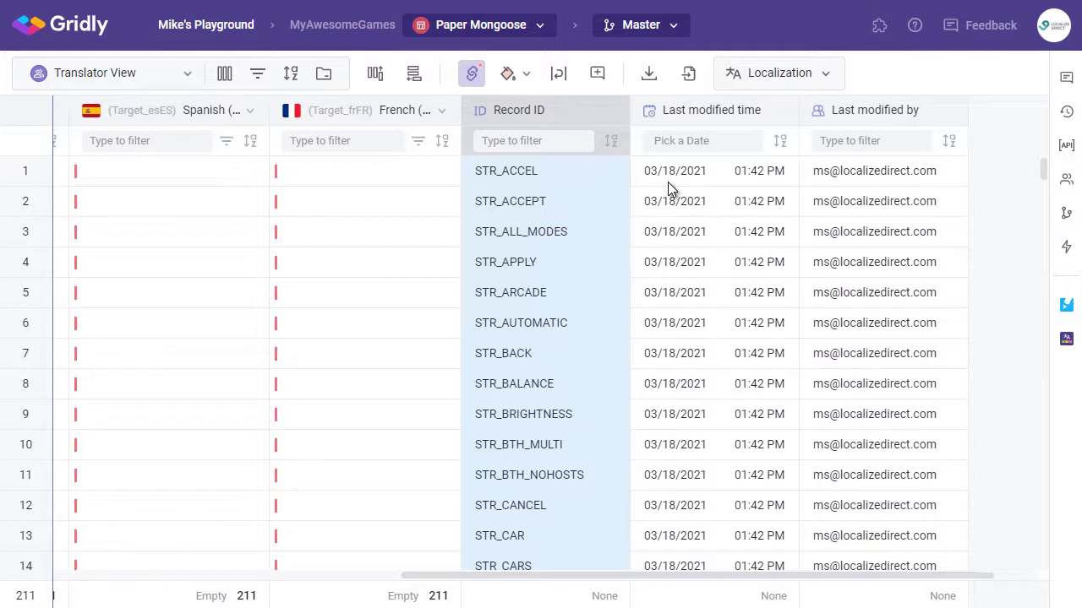
Share the Translator View with the Translators group.
{"action": "left_click", "coordinate": [1065, 180]}
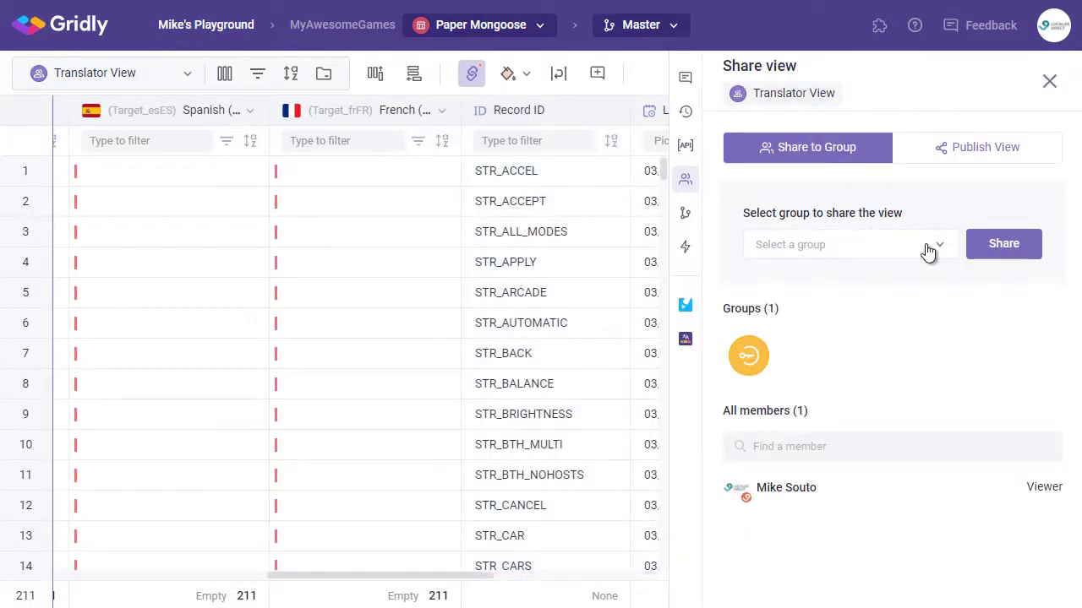
{"action": "left_click", "coordinate": [929, 246]}
{"action": "left_click", "coordinate": [807, 323]}
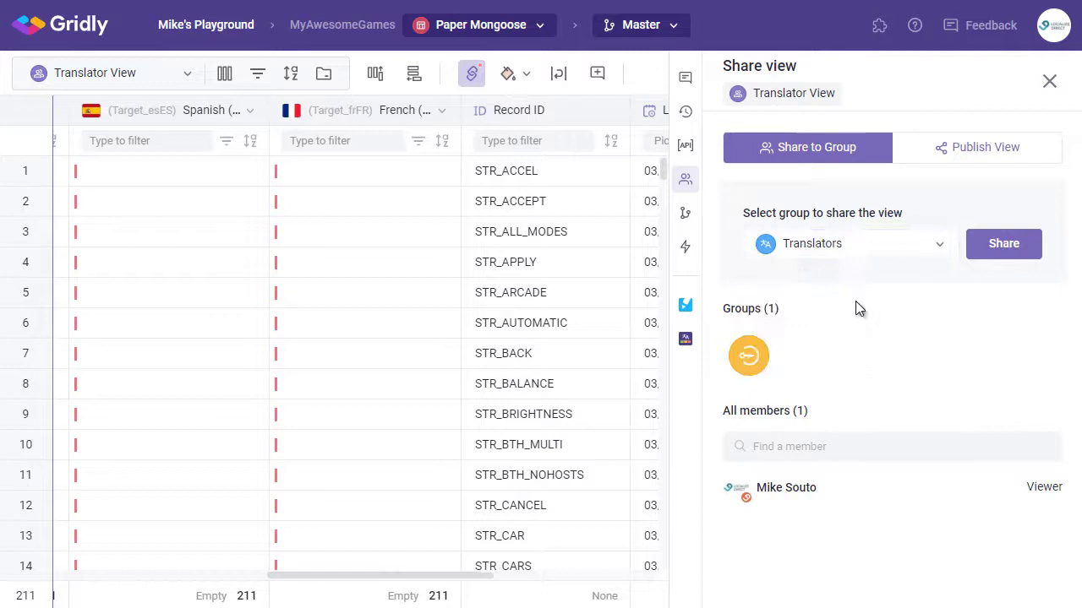
{"action": "left_click", "coordinate": [1011, 245]}
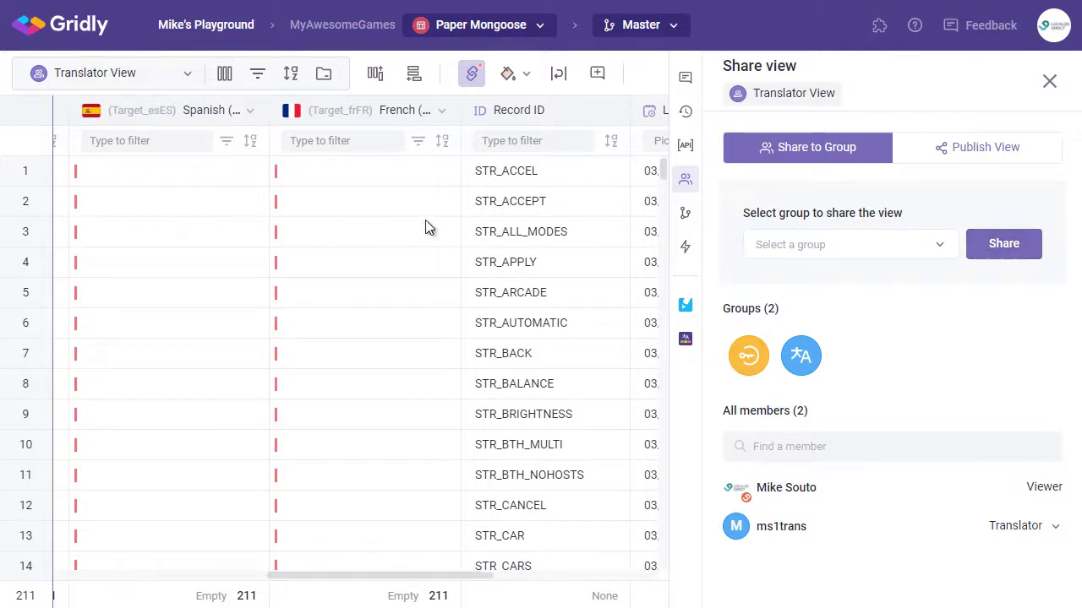
Open the Translators group settings, showing one pending-invite member for enUS to deDE.
{"action": "left_click", "coordinate": [328, 230]}
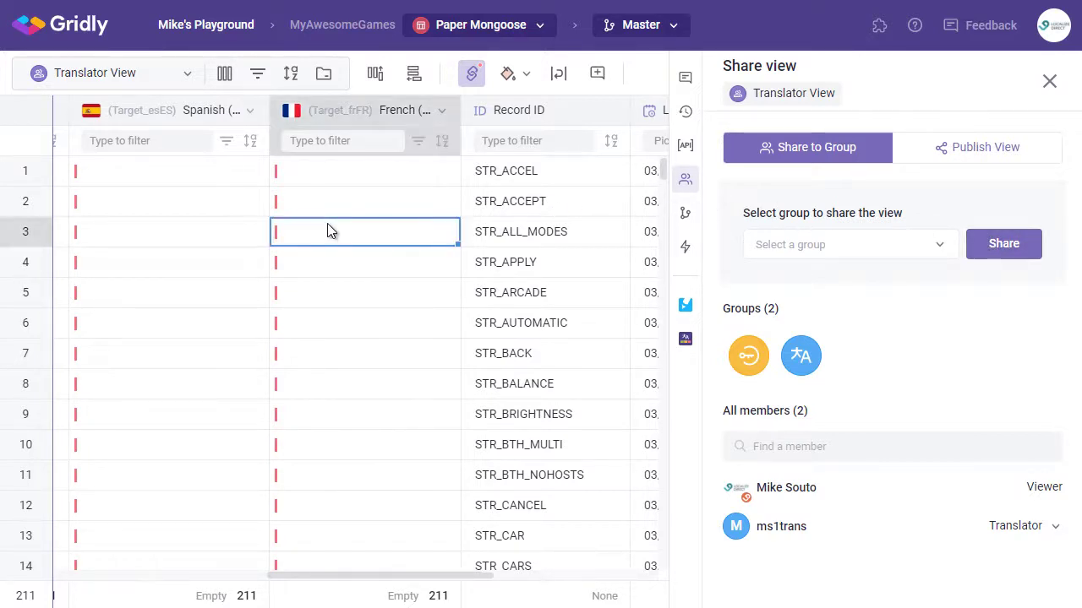
{"action": "right_click", "coordinate": [330, 232]}
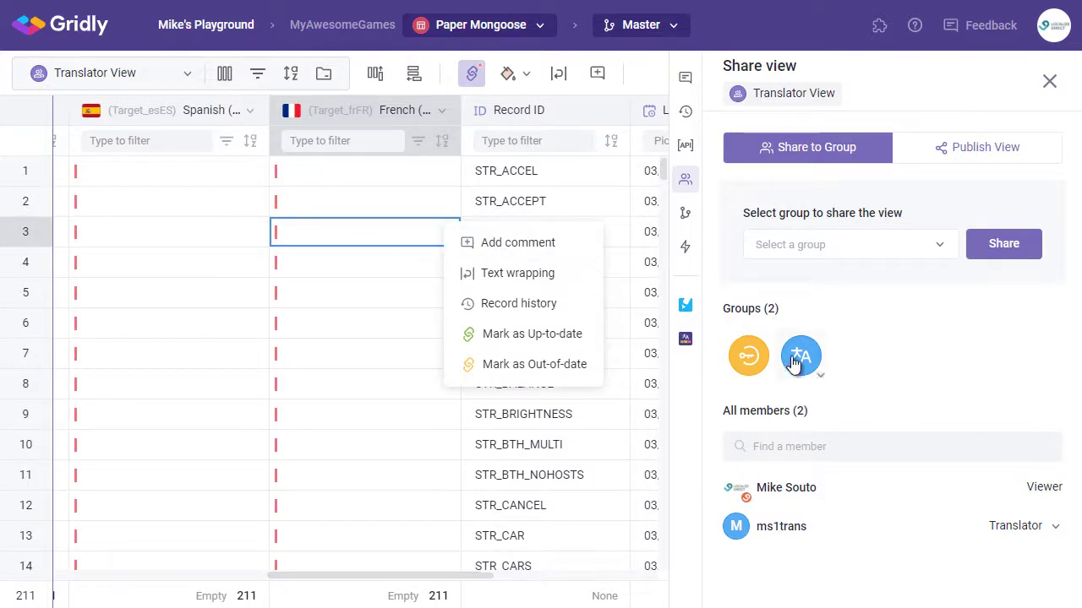
{"action": "left_click", "coordinate": [824, 382]}
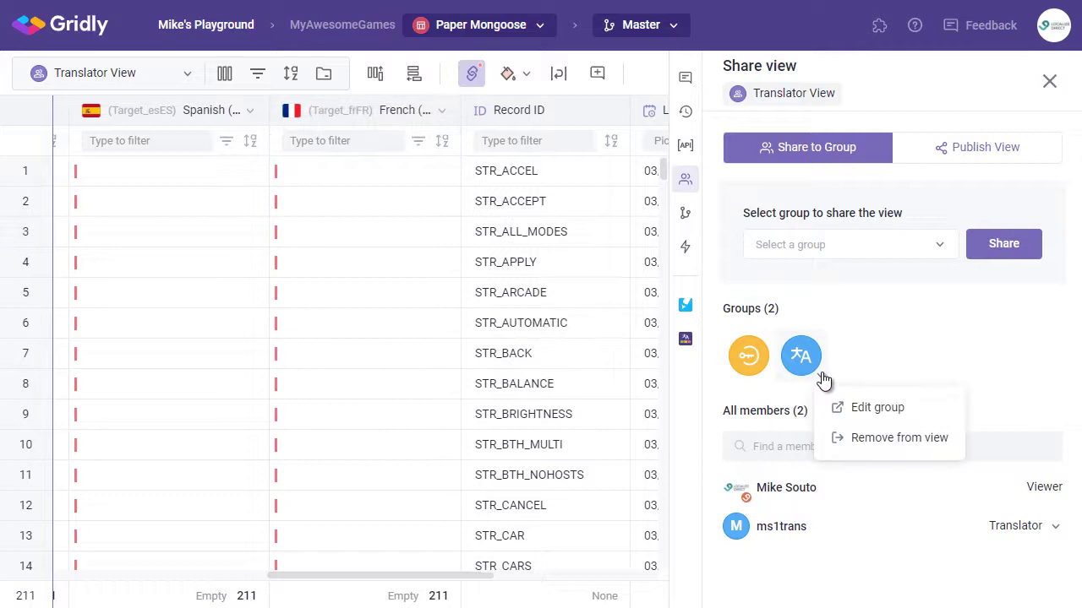
{"action": "left_click", "coordinate": [866, 414]}
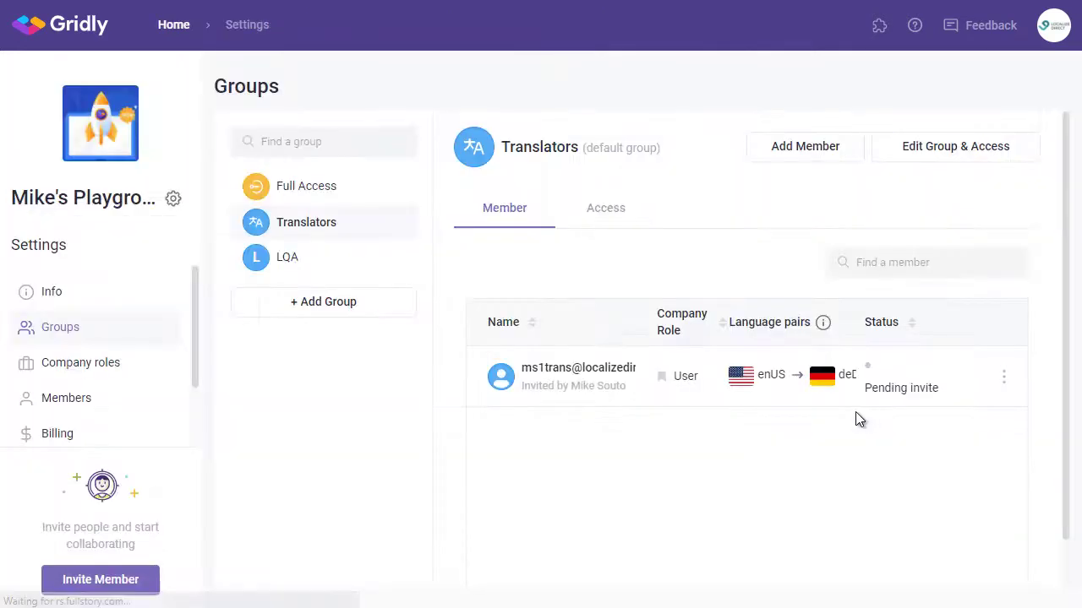
Return to the workspace home and open the Paper Mongoose grid under MyAwesomeGames.
{"action": "left_click", "coordinate": [74, 594]}
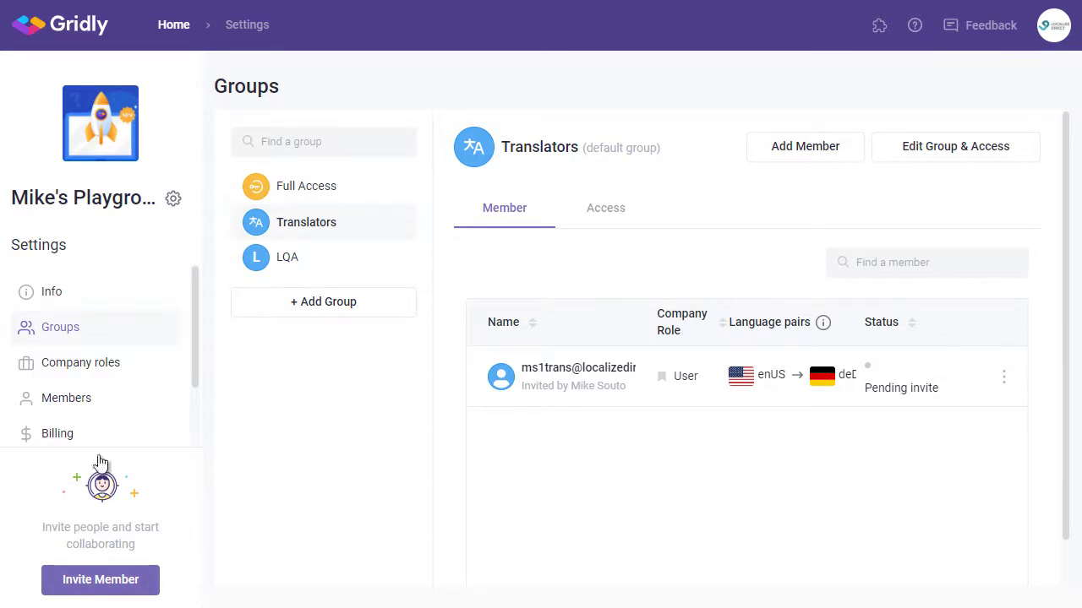
{"action": "left_click", "coordinate": [172, 25]}
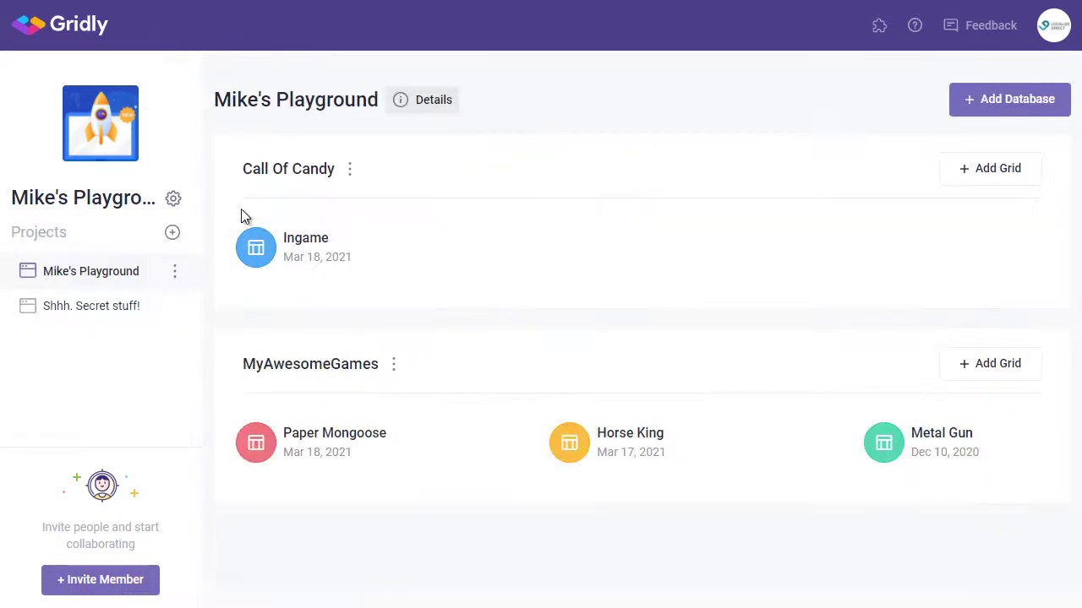
{"action": "left_click", "coordinate": [296, 441]}
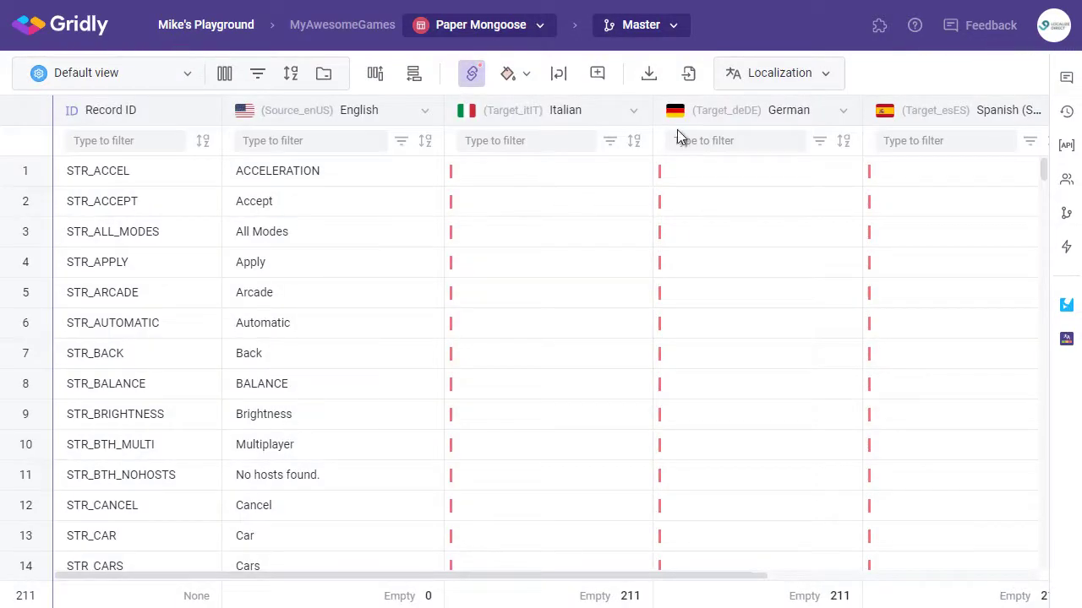
Run a localization export with Italian, German, Spanish (Spain) and French (France) as targets.
{"action": "left_click", "coordinate": [761, 76]}
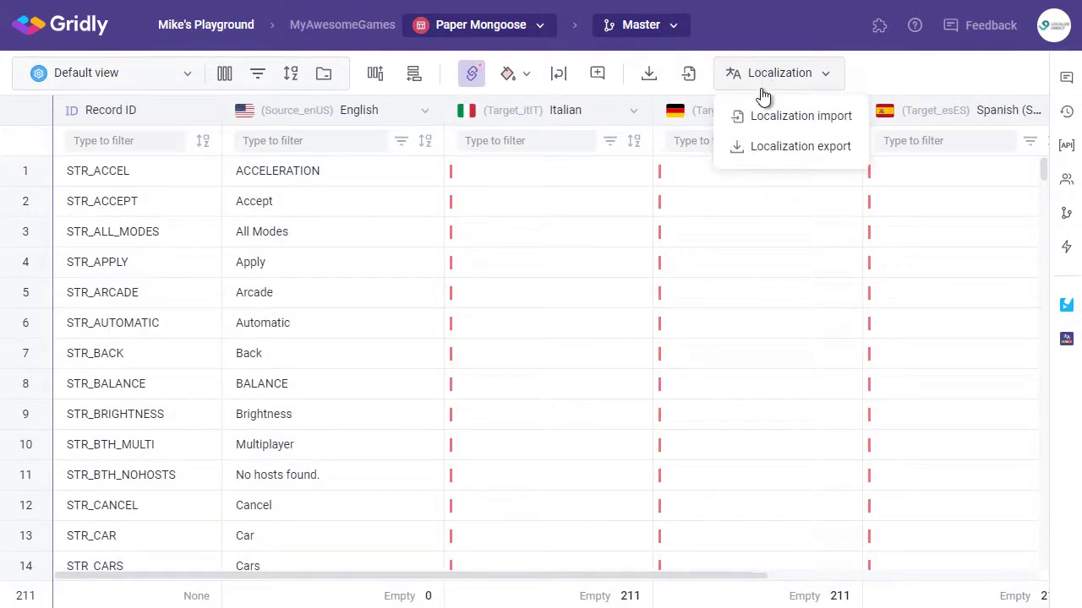
{"action": "left_click", "coordinate": [763, 148]}
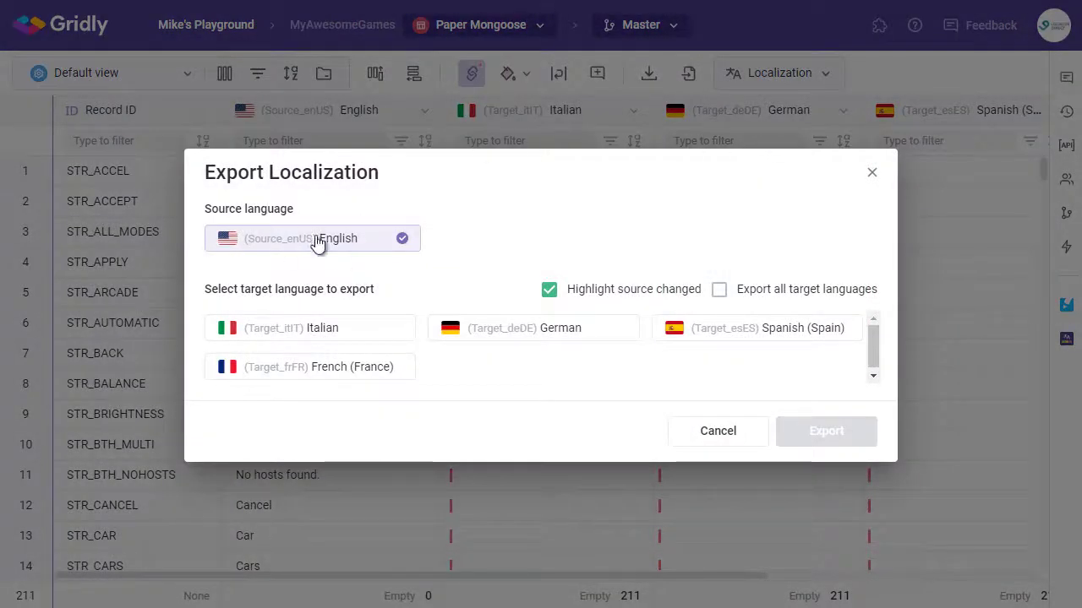
{"action": "left_click", "coordinate": [306, 337]}
{"action": "left_click", "coordinate": [505, 335]}
{"action": "left_click", "coordinate": [723, 335]}
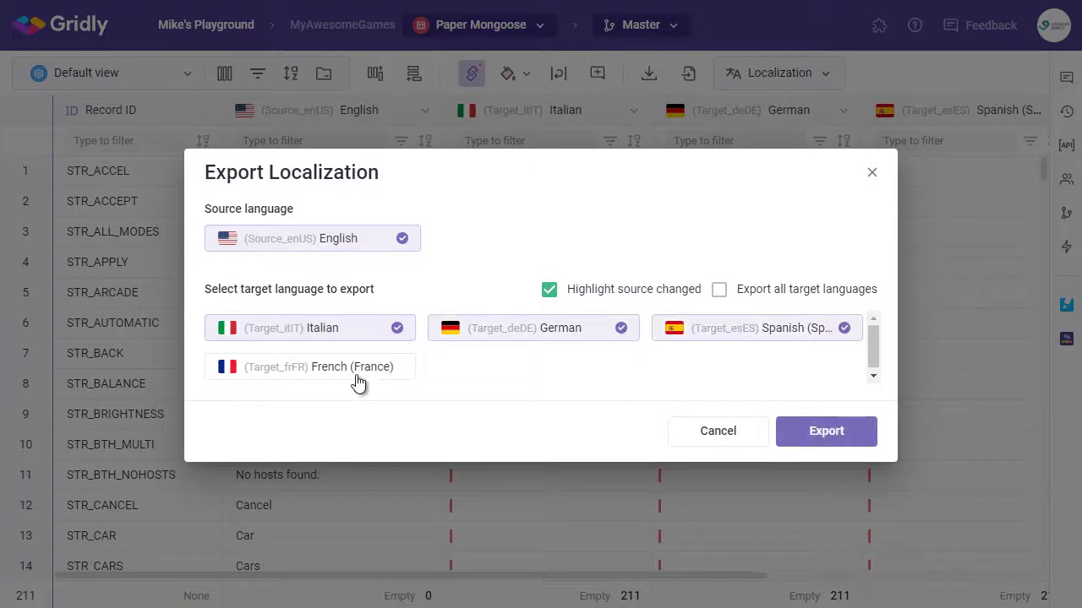
{"action": "left_click", "coordinate": [357, 380]}
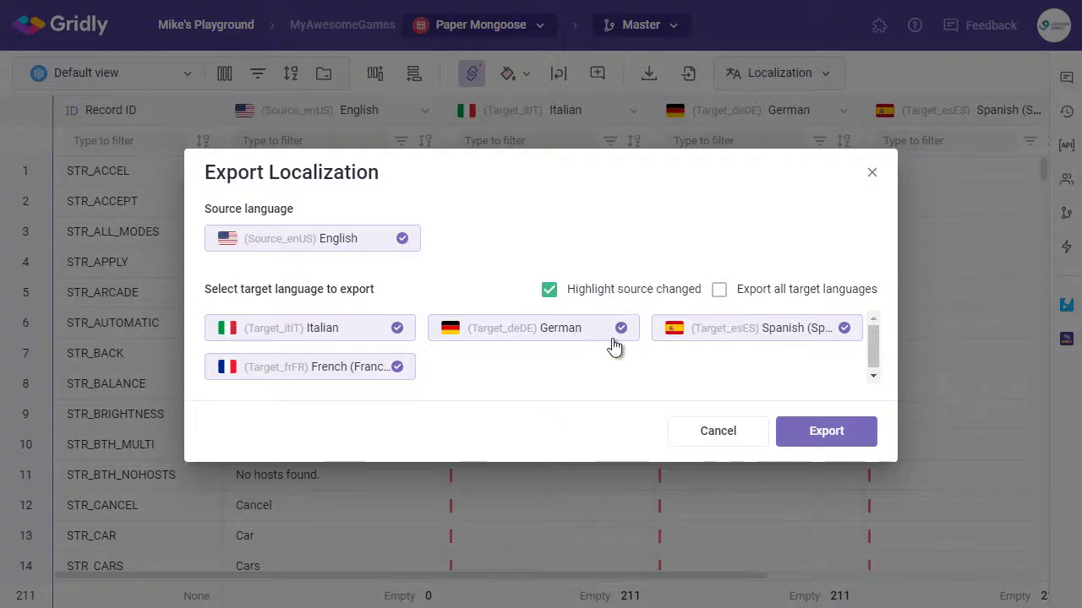
{"action": "left_click", "coordinate": [819, 440]}
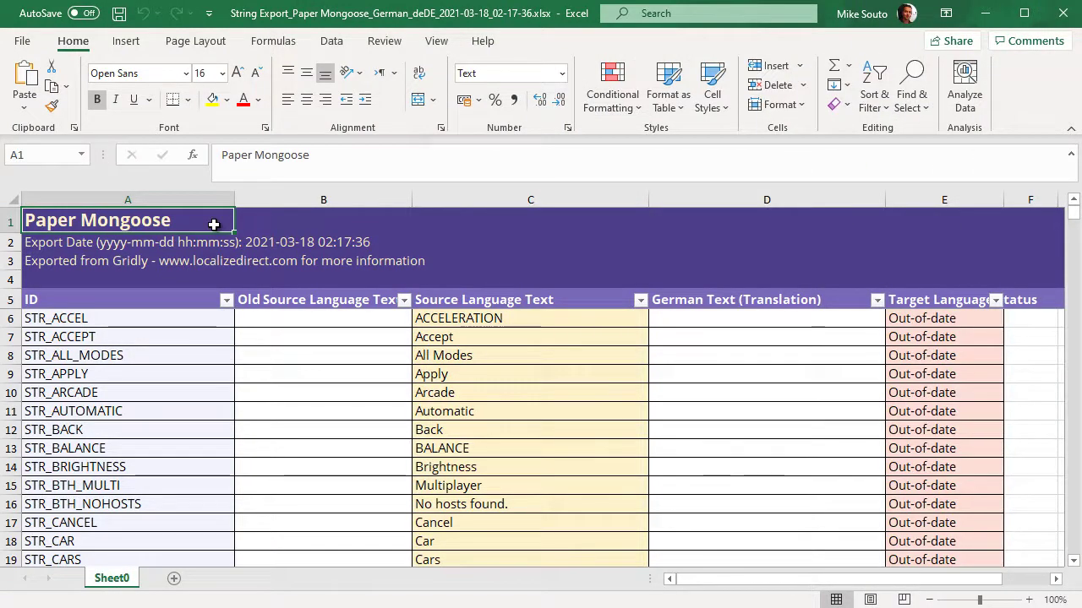
Go over the workbook's ID, source, old source, German Text and status columns.
{"action": "left_click", "coordinate": [191, 303]}
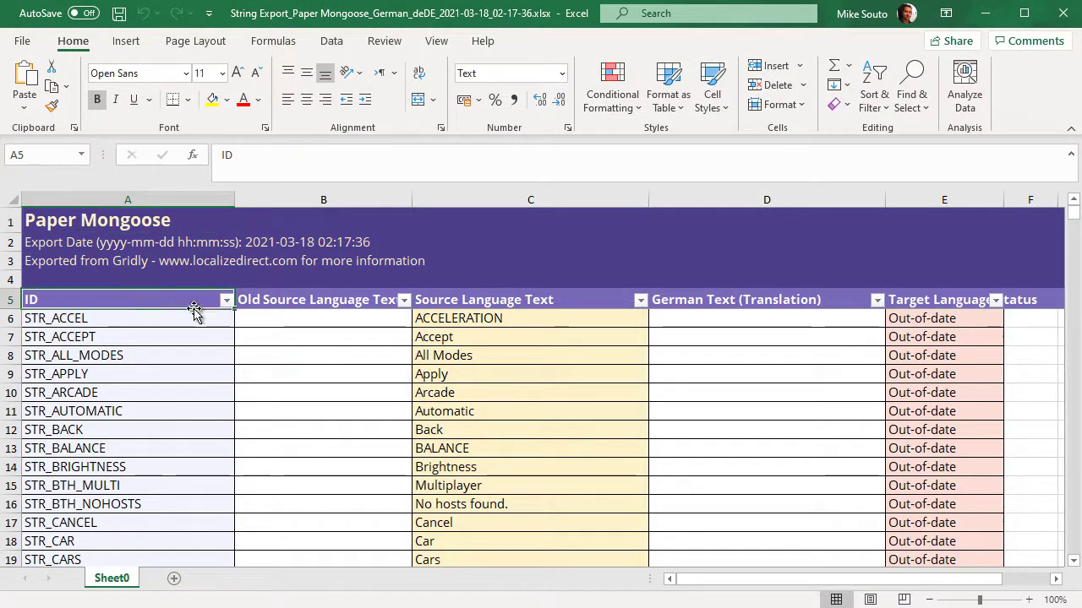
{"action": "left_click", "coordinate": [500, 300]}
{"action": "left_click", "coordinate": [745, 300]}
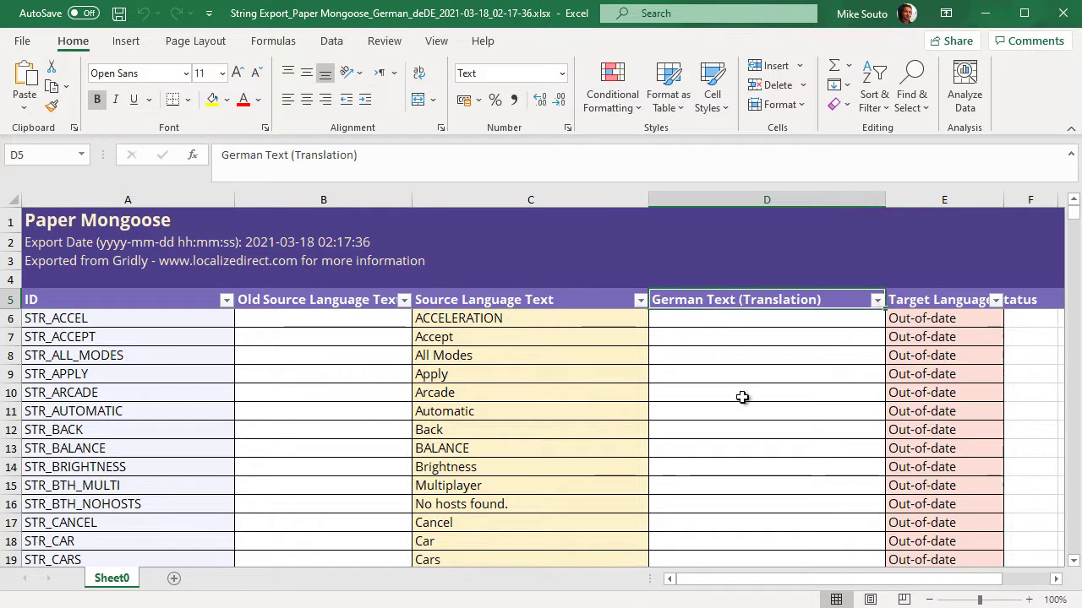
{"action": "left_click", "coordinate": [921, 304]}
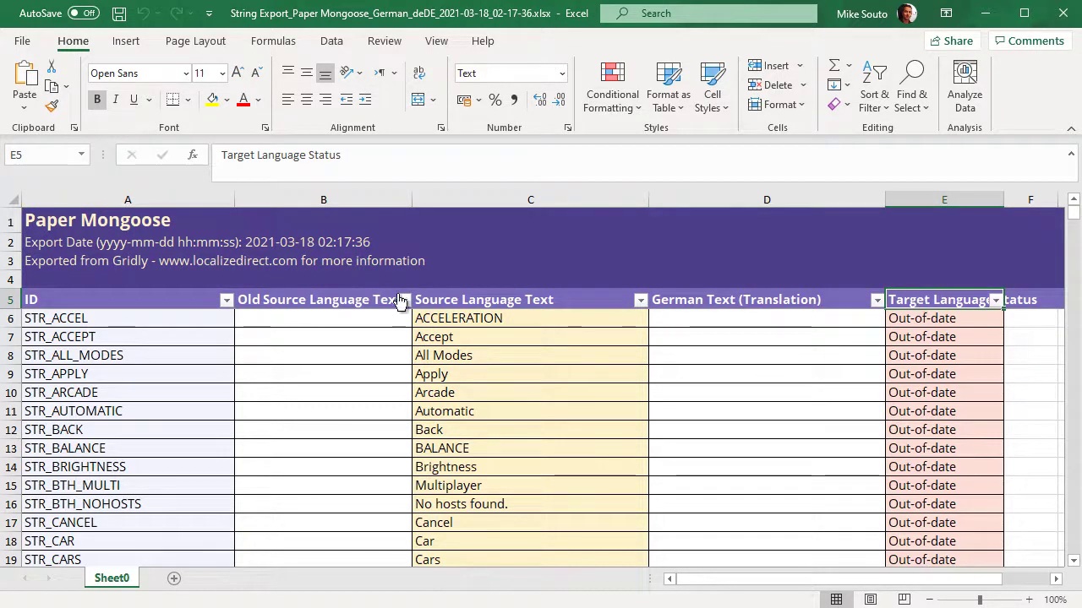
{"action": "left_click", "coordinate": [312, 300]}
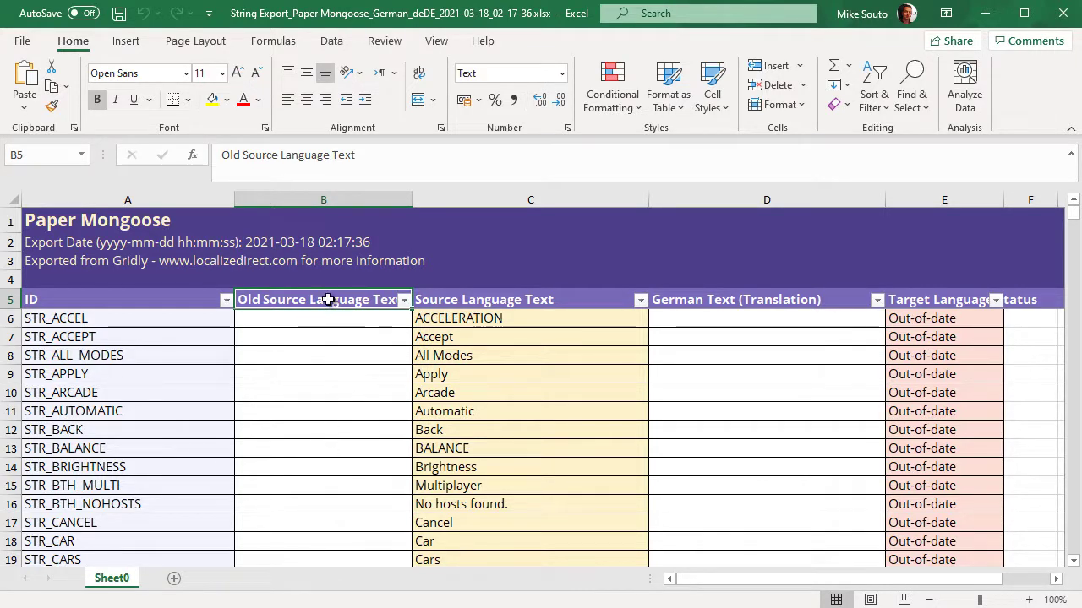
Paste the German translations starting at cell D6 and save the workbook.
{"action": "left_click", "coordinate": [713, 322]}
{"action": "key", "text": "ctrl+v"}
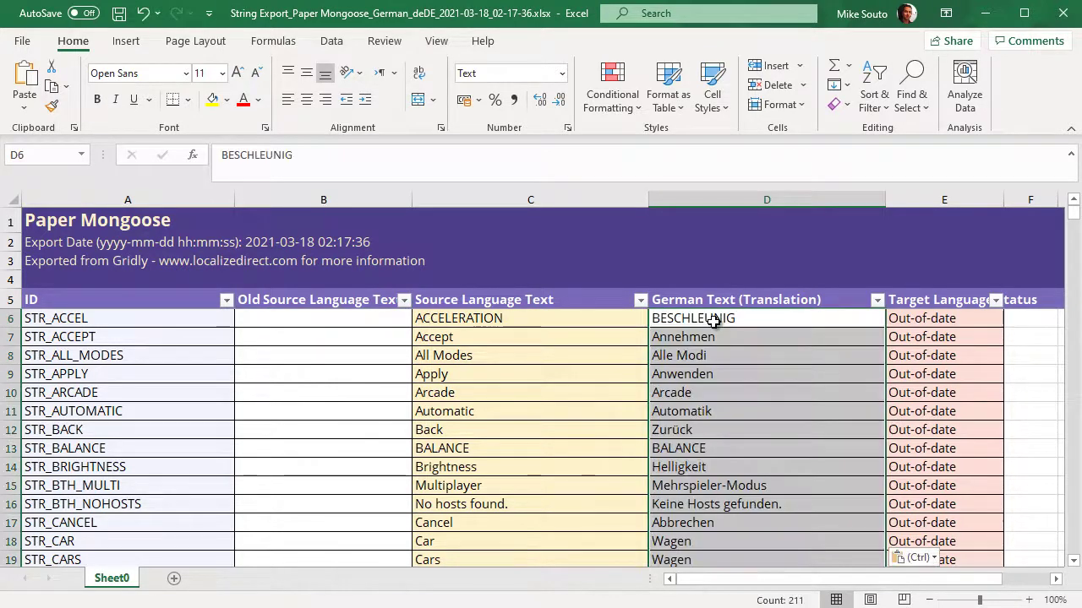
{"action": "left_click", "coordinate": [117, 14]}
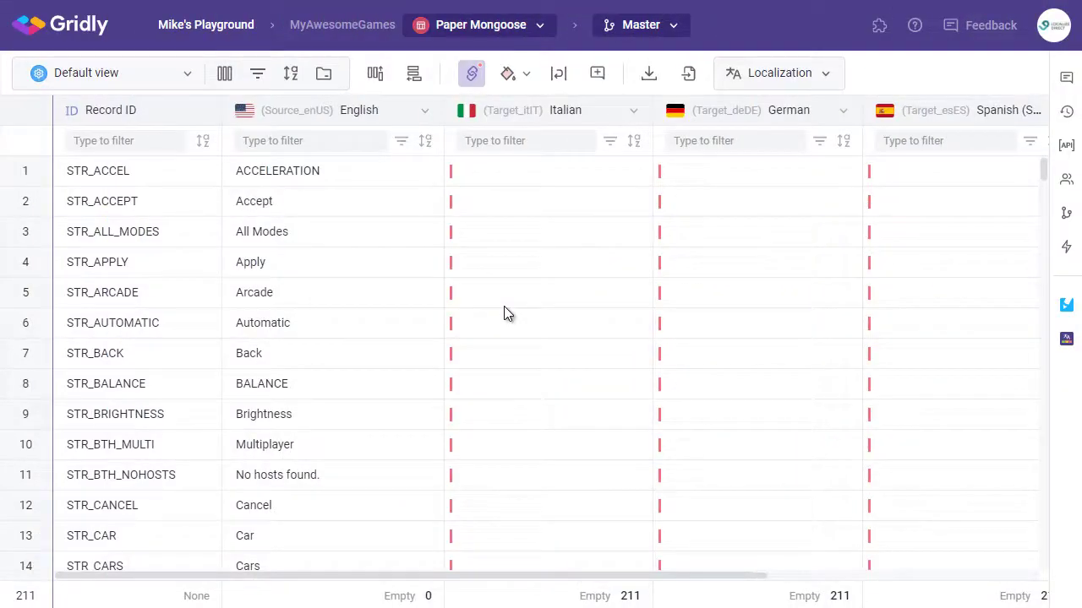
Import the translated xlsx through Localization import, filling the German column.
{"action": "left_click", "coordinate": [765, 76]}
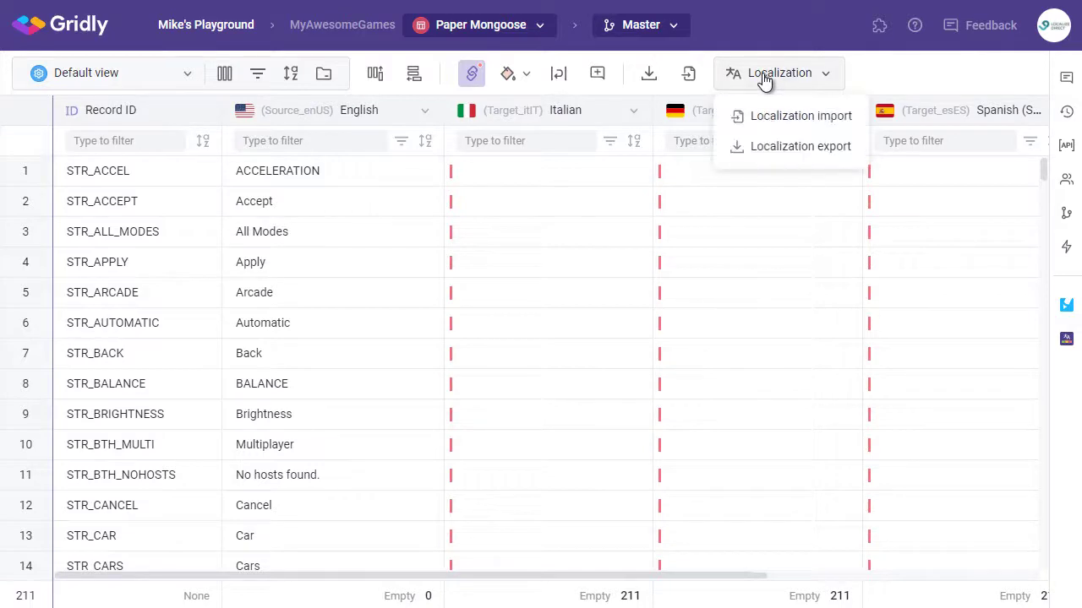
{"action": "left_click", "coordinate": [762, 119]}
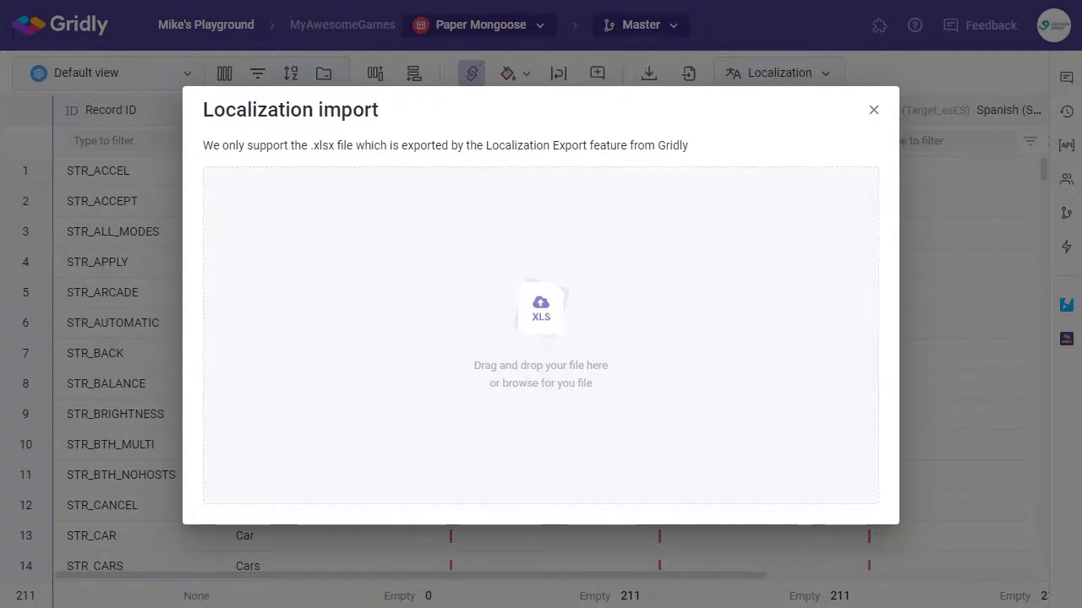
{"action": "left_click_drag", "start_coordinate": [4, 338], "coordinate": [545, 332]}
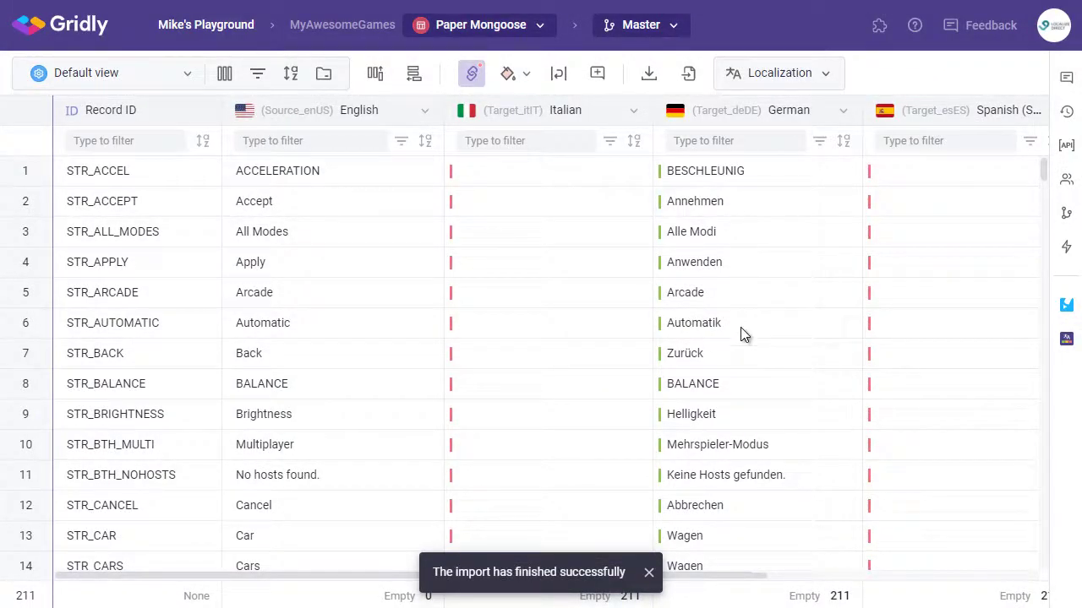
Check the translation overview: deDE complete at 211 records and 532 words, esES and frFR unset.
{"action": "left_click", "coordinate": [1066, 339]}
{"action": "scroll", "coordinate": [887, 412], "scroll_direction": "down", "scroll_amount": 3}
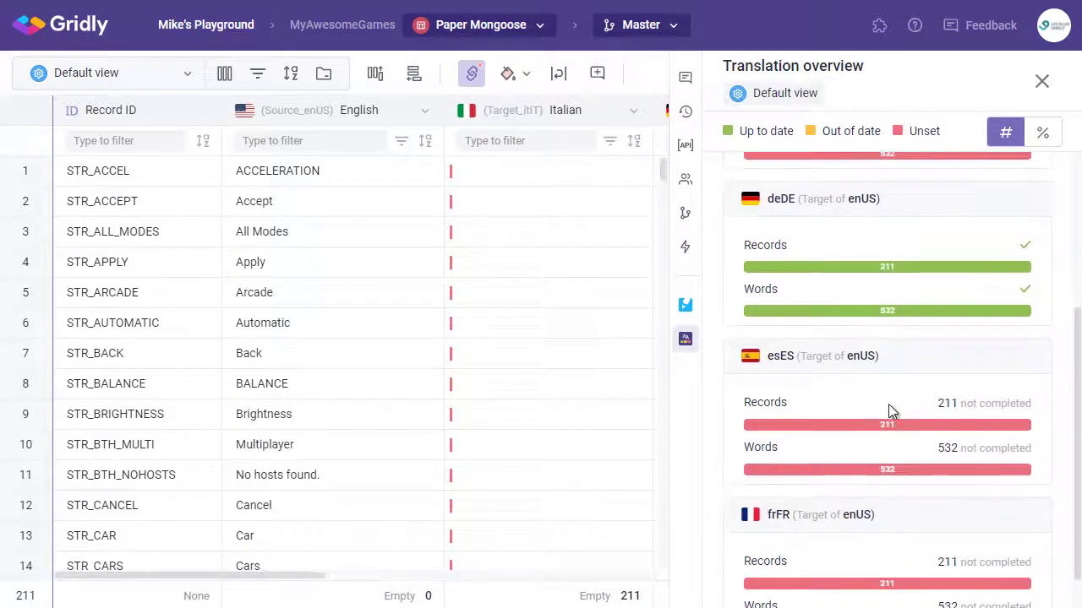